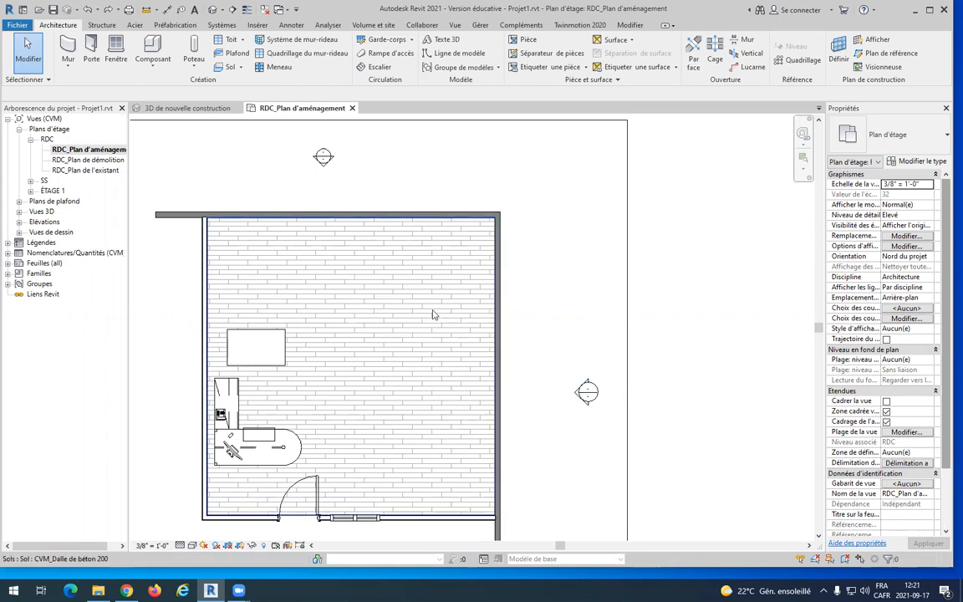
Step: Remove the painted material from the surface of the room's floor in the RDC plan
{"action": "left_click", "coordinate": [445, 281]}
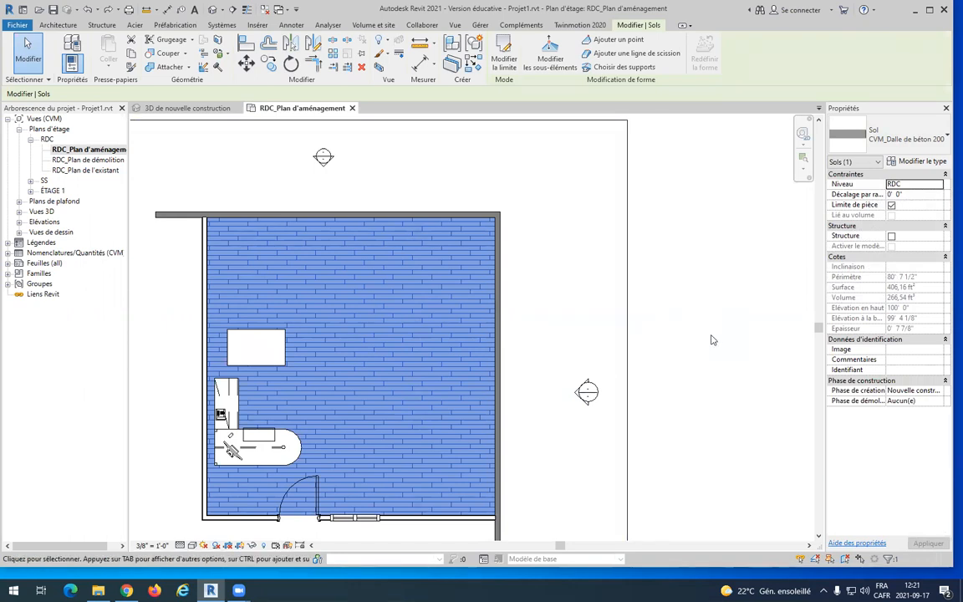
{"action": "left_click", "coordinate": [229, 53]}
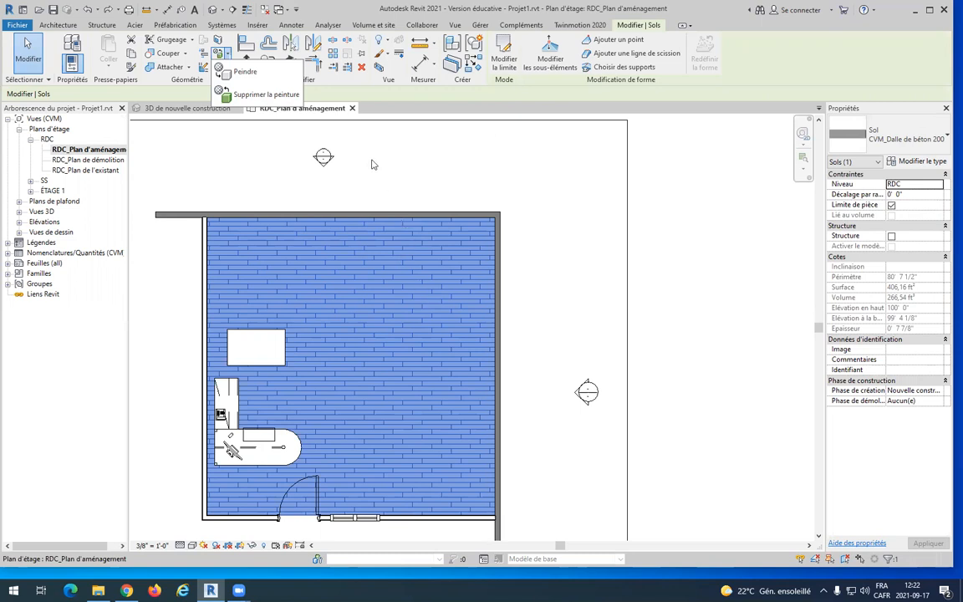
{"action": "left_click", "coordinate": [251, 95]}
{"action": "left_click", "coordinate": [371, 290]}
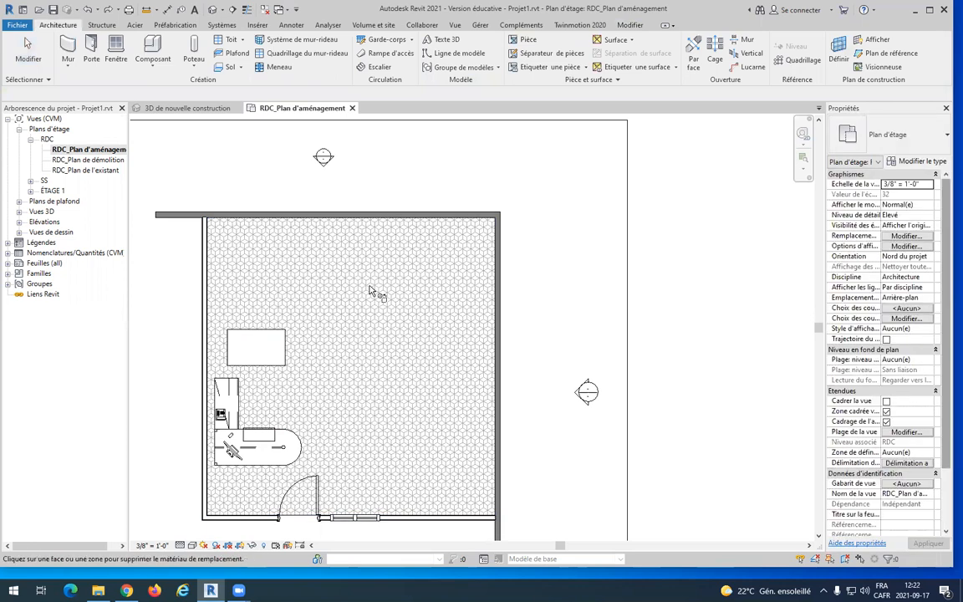
{"action": "key", "text": "Escape"}
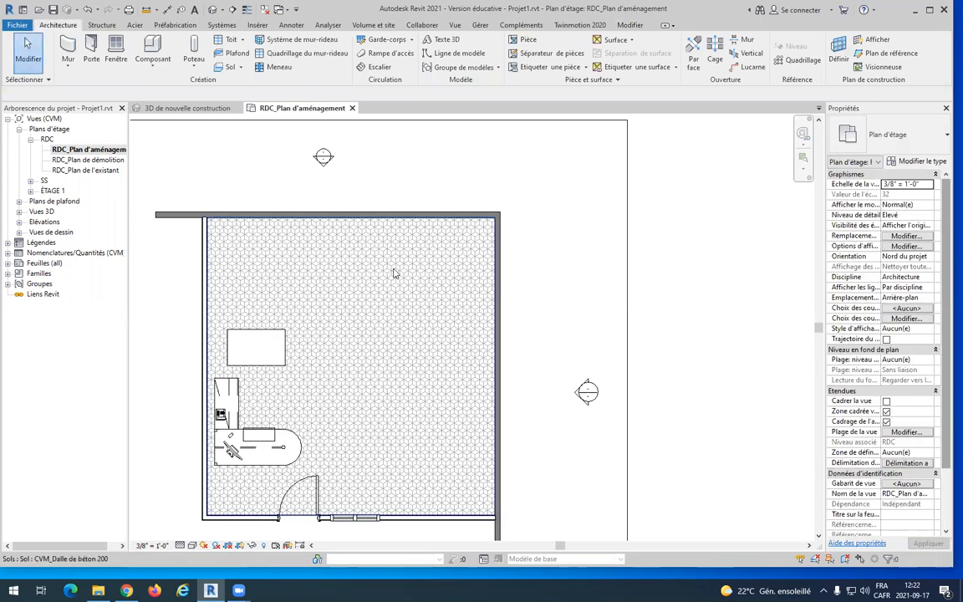
Step: Create a new material named béton from the structural layer of the CVM_Dalle de béton 200 floor type
{"action": "left_click", "coordinate": [398, 279]}
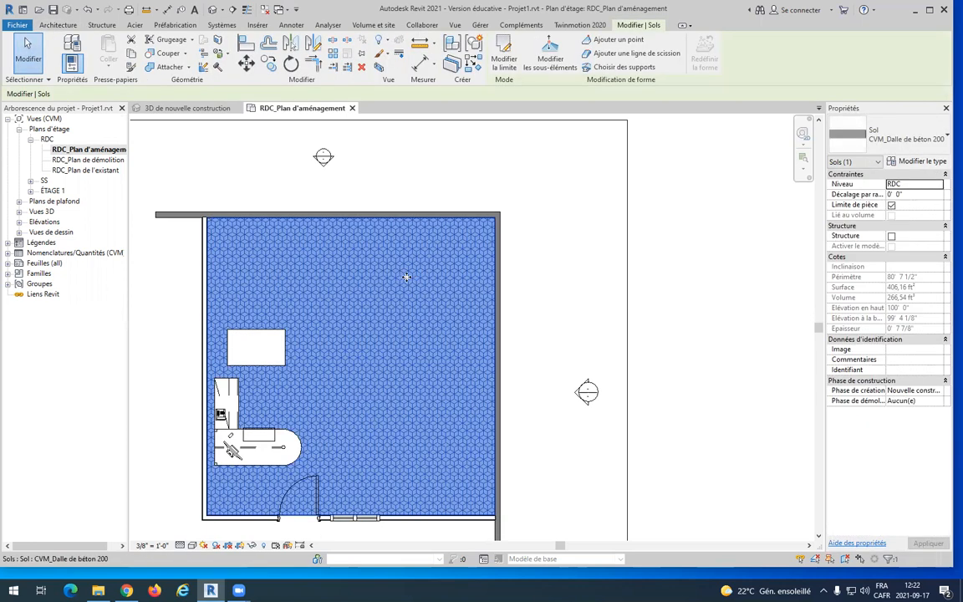
{"action": "left_click", "coordinate": [916, 163]}
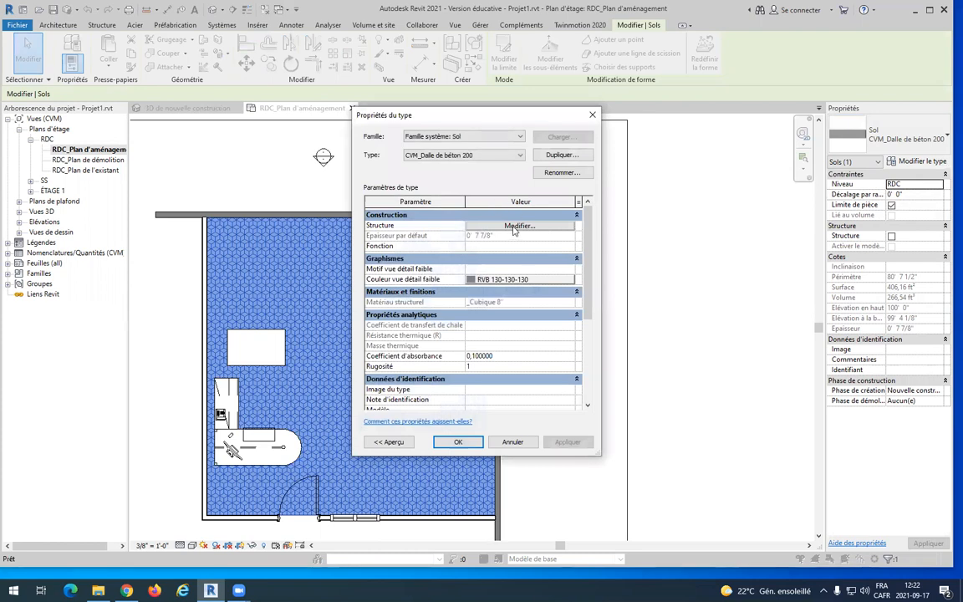
{"action": "left_click", "coordinate": [517, 227]}
{"action": "left_click", "coordinate": [441, 250]}
{"action": "left_click", "coordinate": [452, 251]}
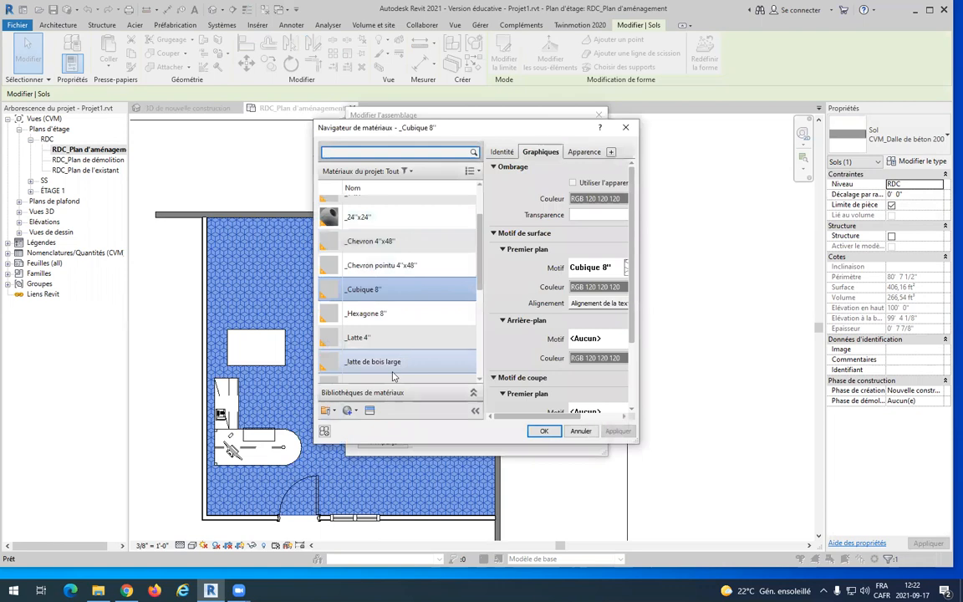
{"action": "left_click_drag", "start_coordinate": [478, 253], "coordinate": [469, 366]}
{"action": "scroll", "coordinate": [469, 371], "scroll_direction": "up", "scroll_amount": 5}
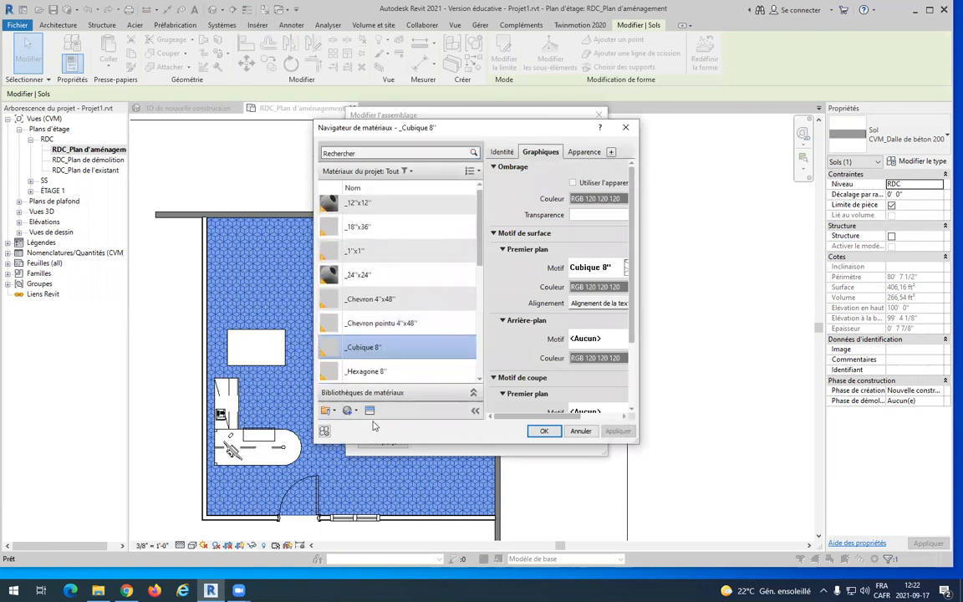
{"action": "left_click", "coordinate": [367, 209]}
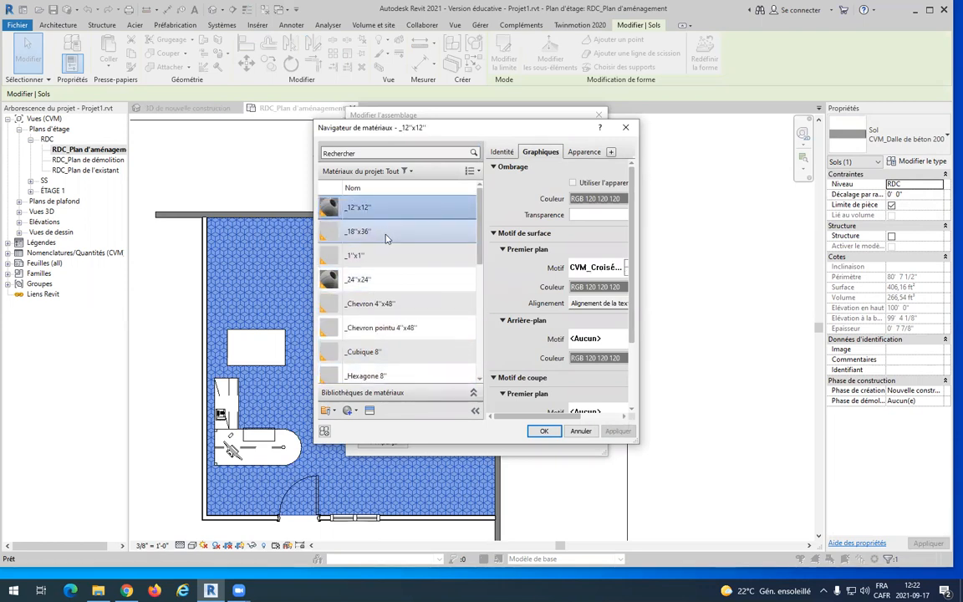
{"action": "left_click", "coordinate": [353, 410]}
{"action": "left_click", "coordinate": [373, 459]}
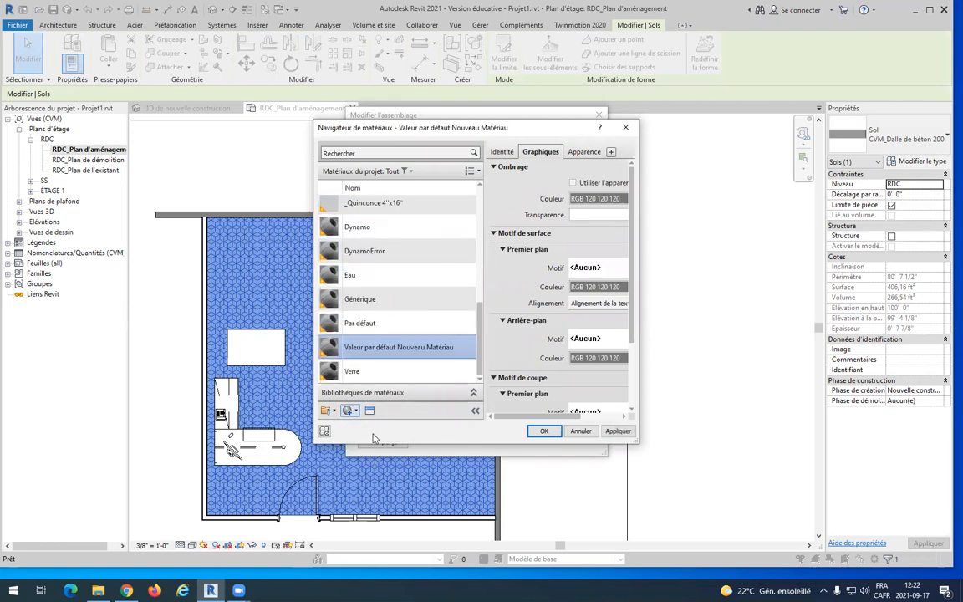
{"action": "right_click", "coordinate": [393, 348]}
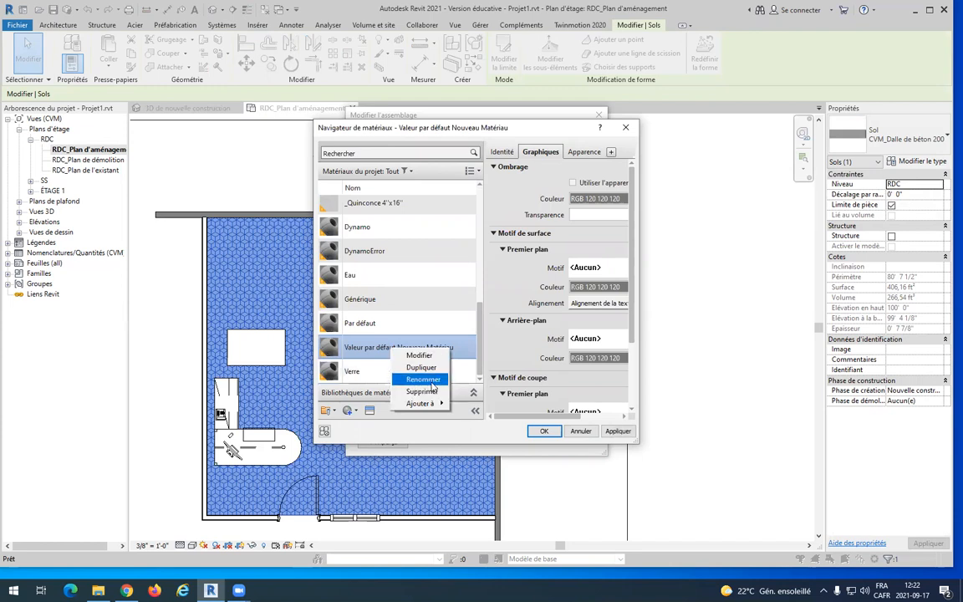
{"action": "left_click", "coordinate": [431, 380]}
{"action": "type", "text": "béton"}
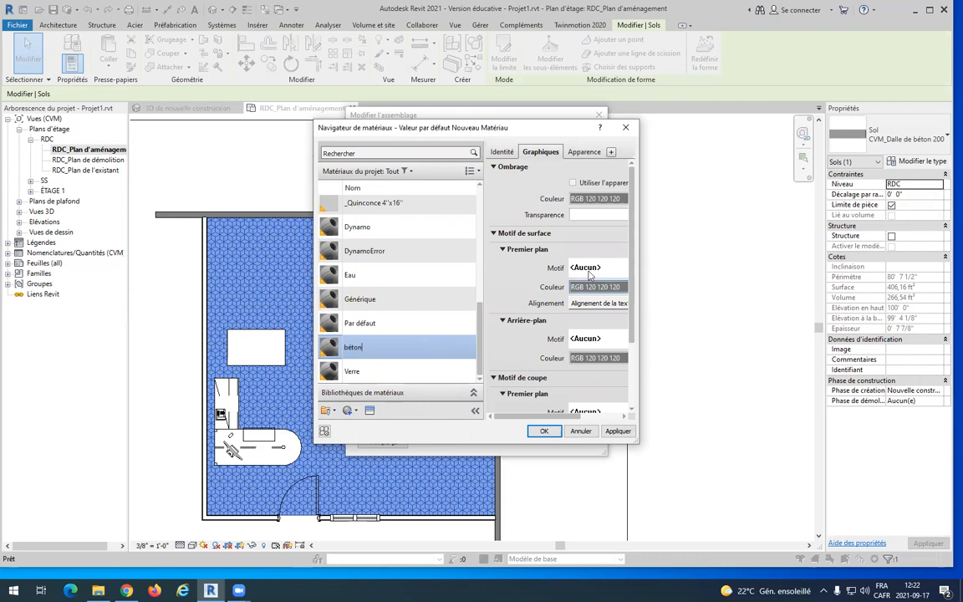
Step: Set the new material's surface foreground pattern to the Béton drafting pattern
{"action": "left_click", "coordinate": [600, 267]}
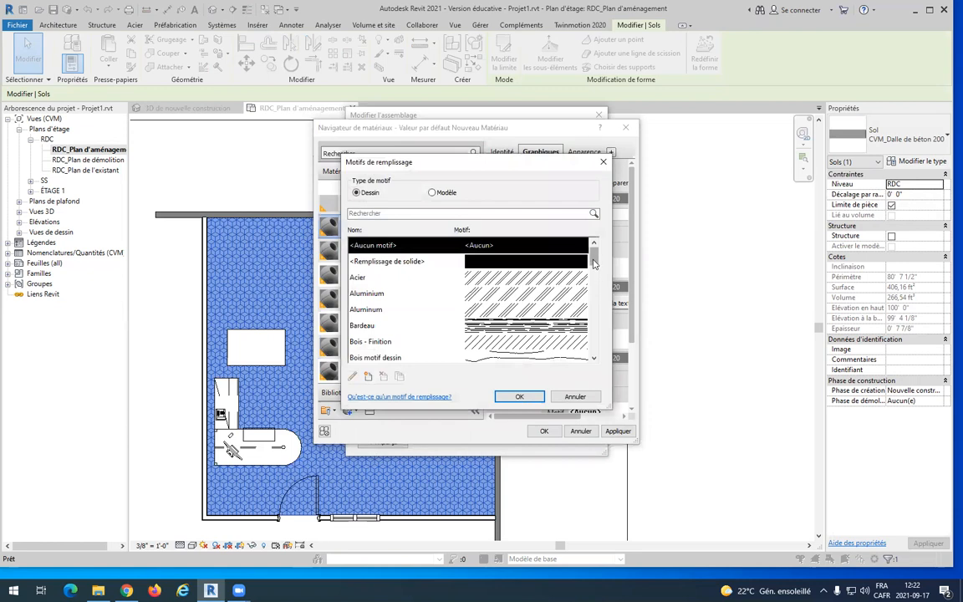
{"action": "scroll", "coordinate": [594, 263], "scroll_direction": "down", "scroll_amount": 2}
{"action": "left_click", "coordinate": [509, 276]}
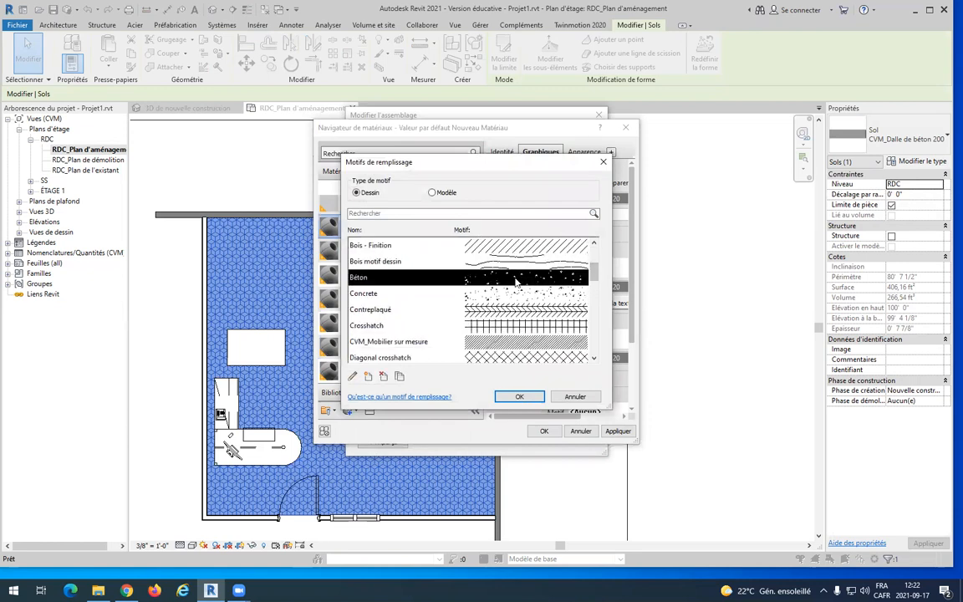
{"action": "left_click", "coordinate": [519, 396]}
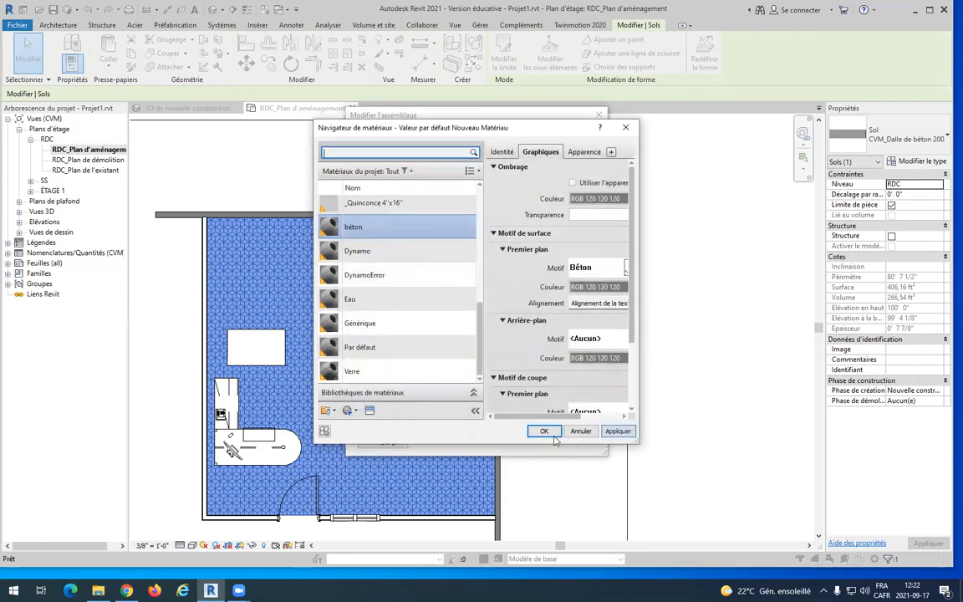
Step: Assign the béton material to the slab's structural layer, apply the type changes and deselect the floor
{"action": "left_click", "coordinate": [544, 432]}
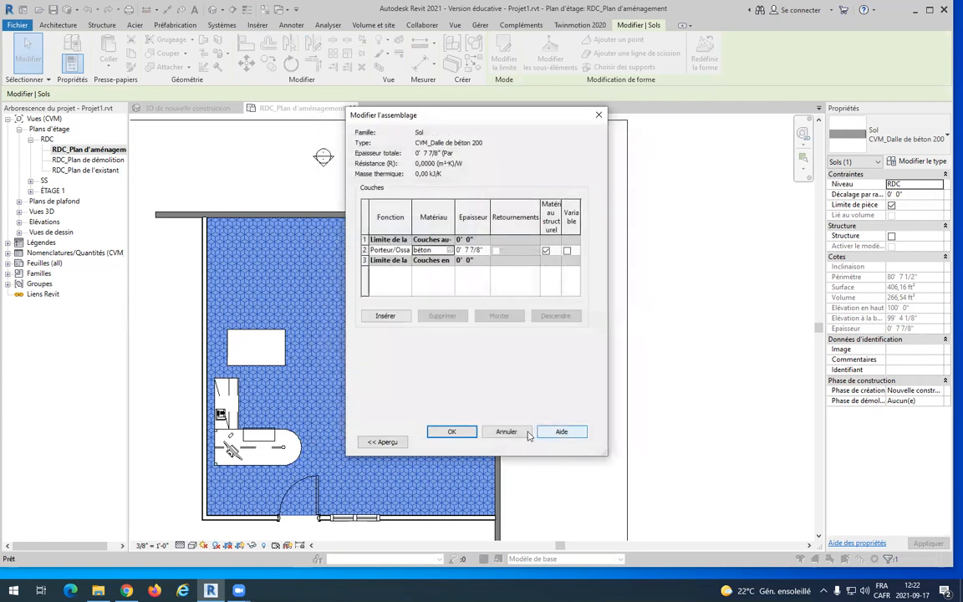
{"action": "left_click", "coordinate": [453, 432]}
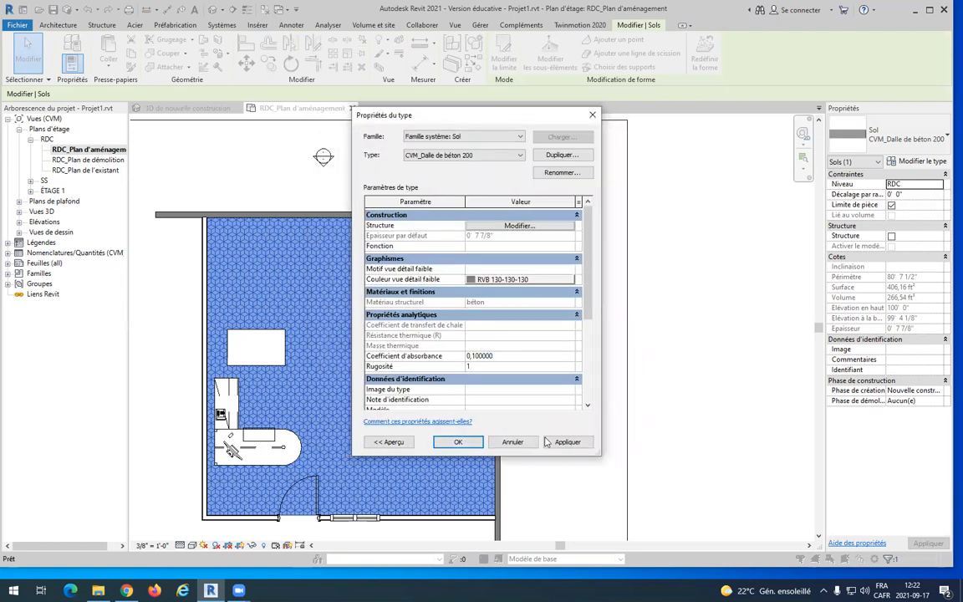
{"action": "left_click", "coordinate": [565, 441]}
{"action": "left_click", "coordinate": [458, 441]}
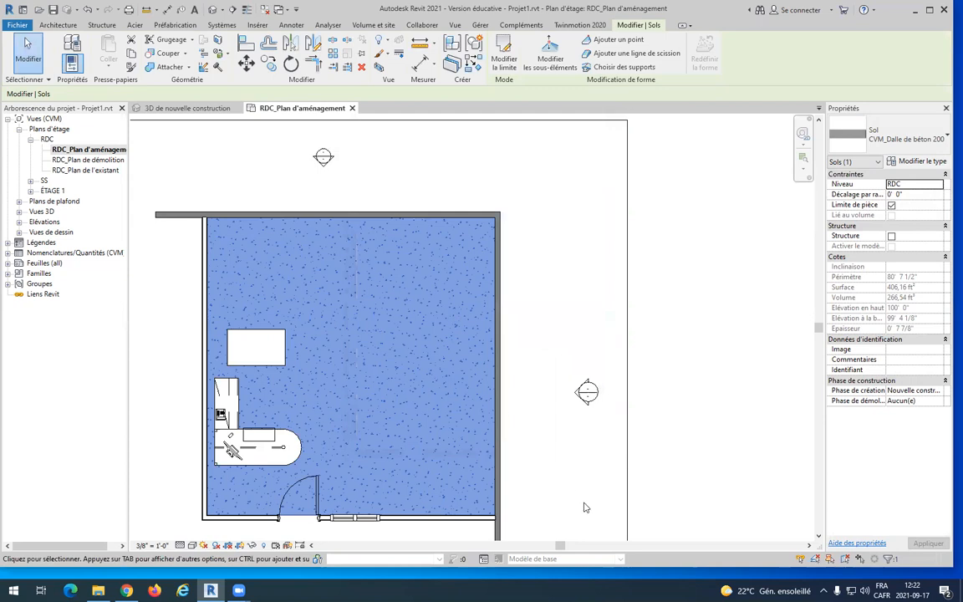
{"action": "left_click", "coordinate": [526, 420]}
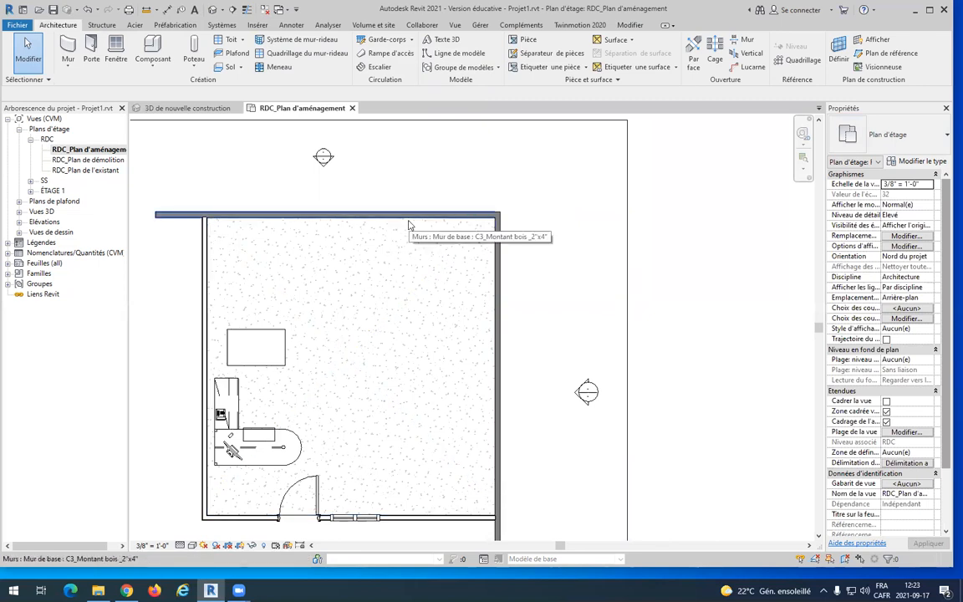
{"action": "key", "text": "Tab"}
{"action": "key", "text": "Tab"}
{"action": "key", "text": "Tab"}
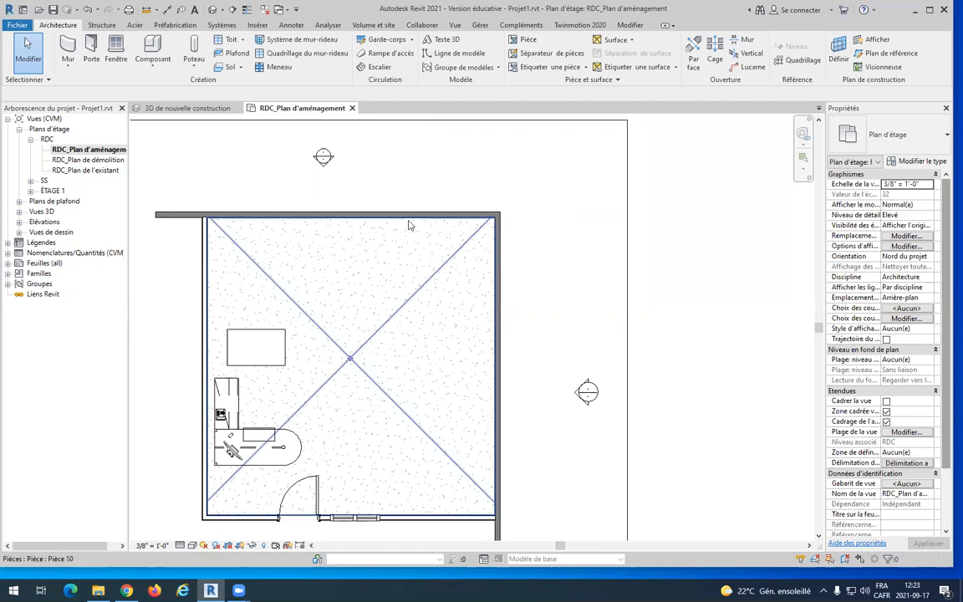
{"action": "left_click", "coordinate": [409, 225]}
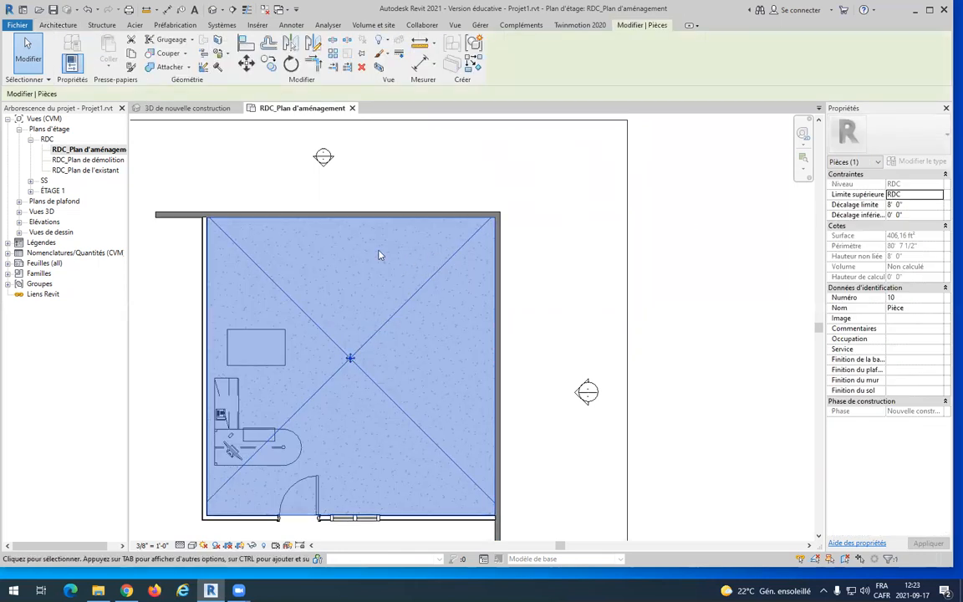
{"action": "key", "text": "Escape"}
Step: Select the floor among the overlapping elements and change its type to CVM_Tapis en carreau 24"x24"
{"action": "key", "text": "Tab"}
{"action": "key", "text": "Tab"}
{"action": "left_click", "coordinate": [402, 225]}
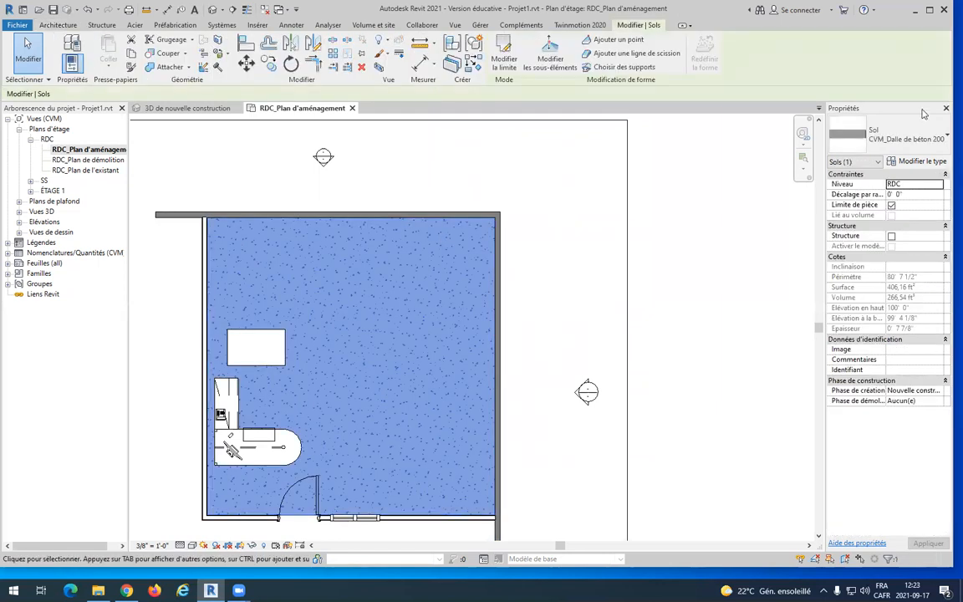
{"action": "left_click", "coordinate": [902, 135]}
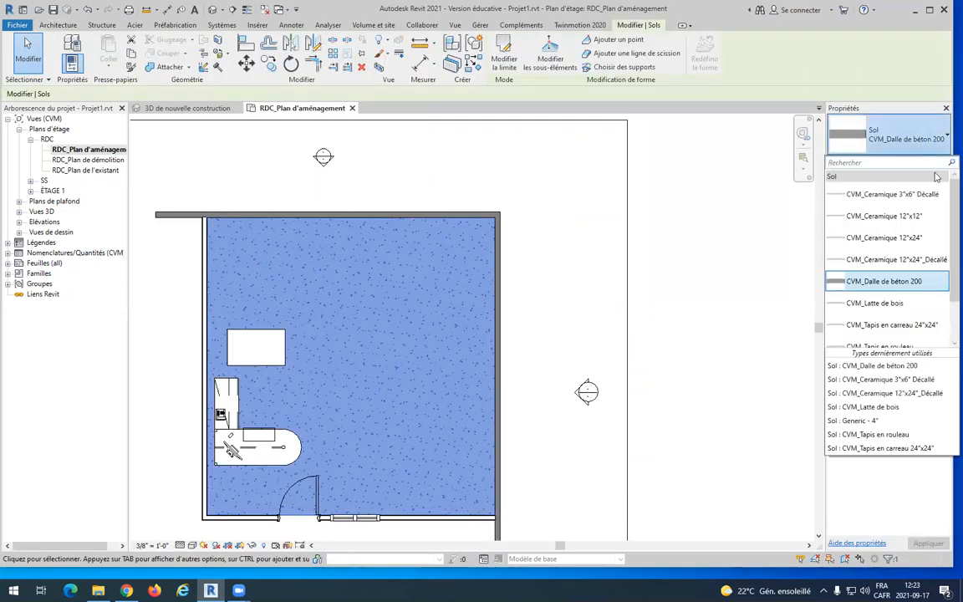
{"action": "left_click", "coordinate": [892, 323]}
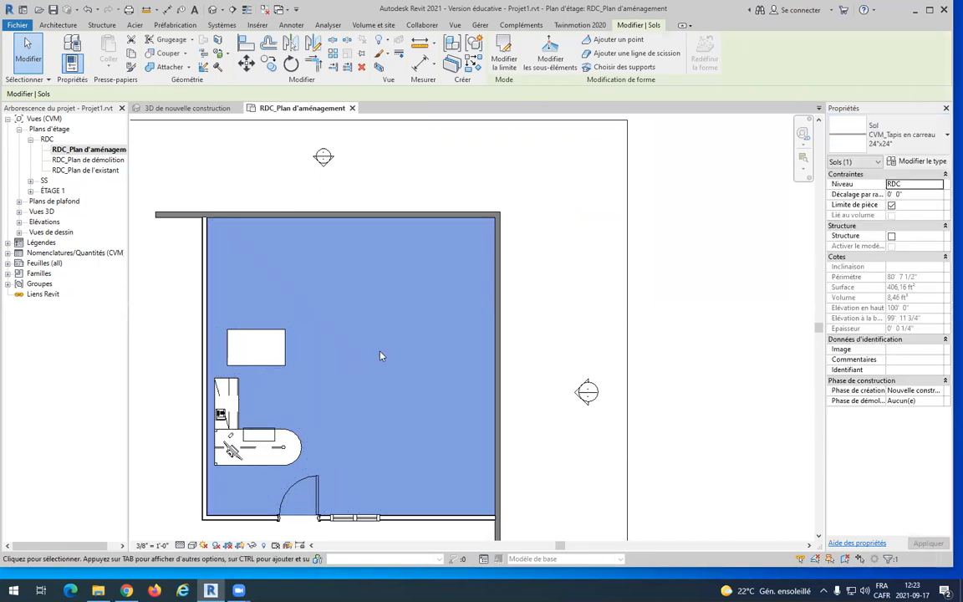
Step: Assign the _24"x24" material to the Finition 1 layer of the carpet tile floor type and apply the change
{"action": "left_click", "coordinate": [922, 164]}
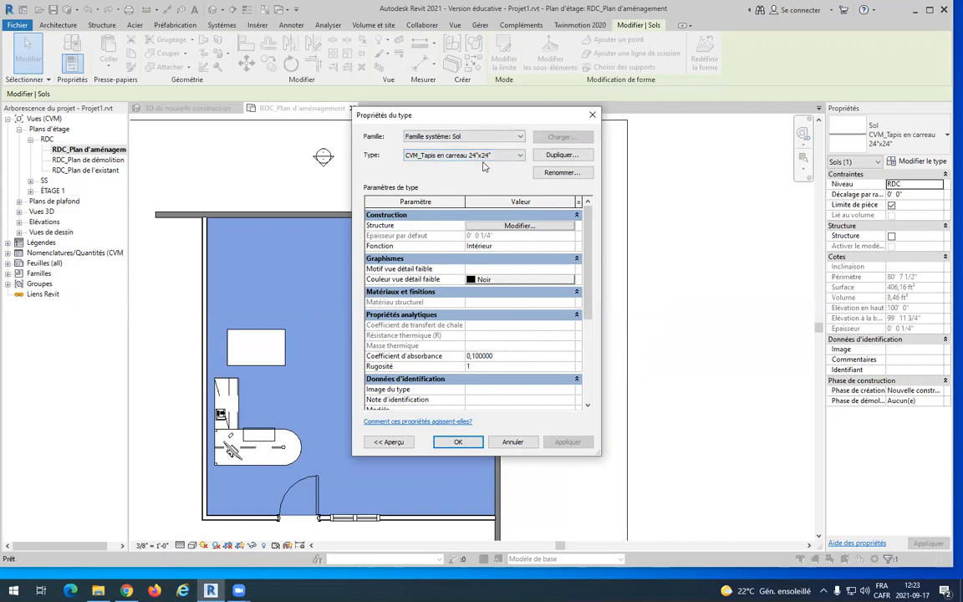
{"action": "left_click", "coordinate": [520, 225]}
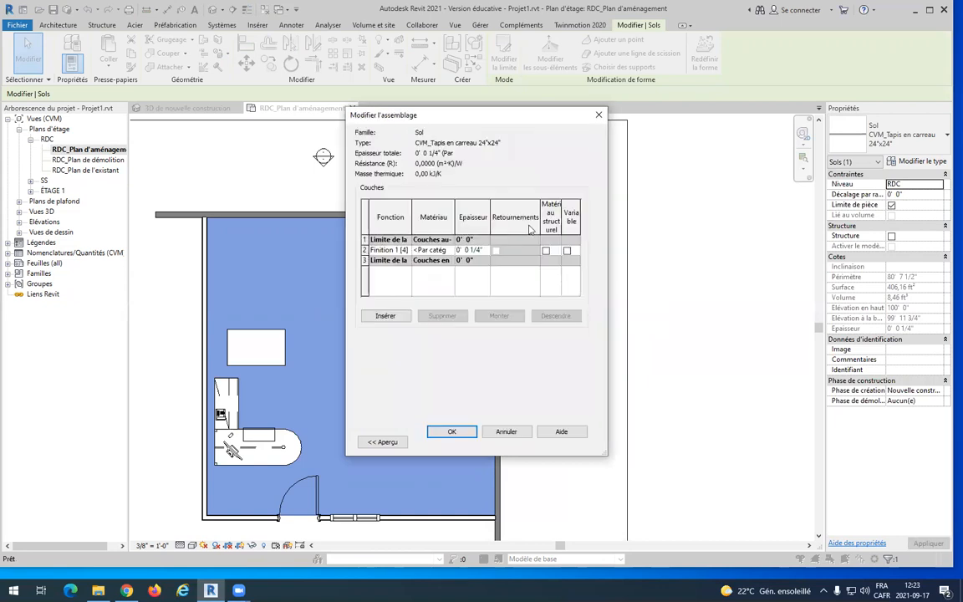
{"action": "left_click", "coordinate": [448, 253]}
{"action": "left_click", "coordinate": [451, 251]}
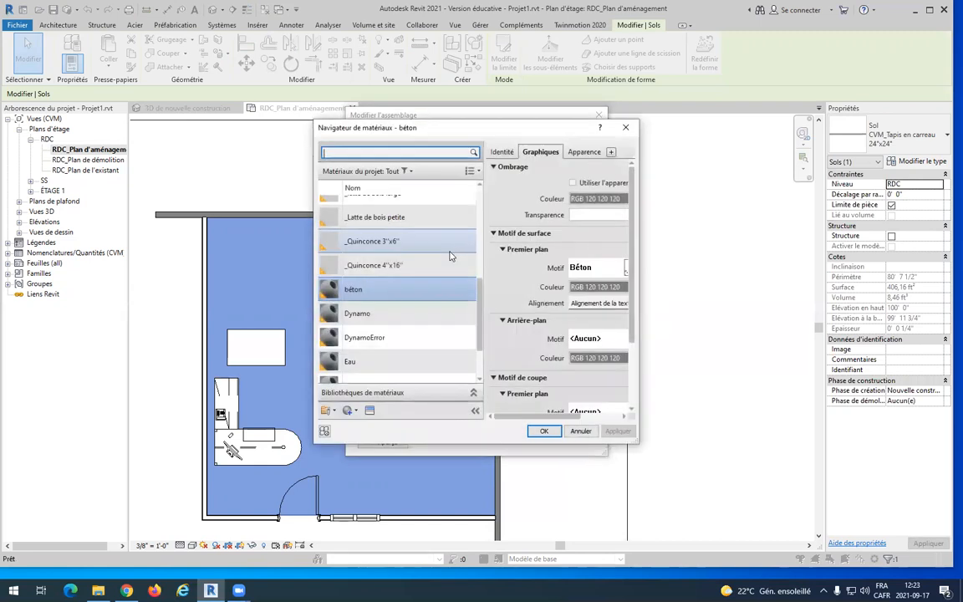
{"action": "left_click_drag", "start_coordinate": [480, 302], "coordinate": [504, 269]}
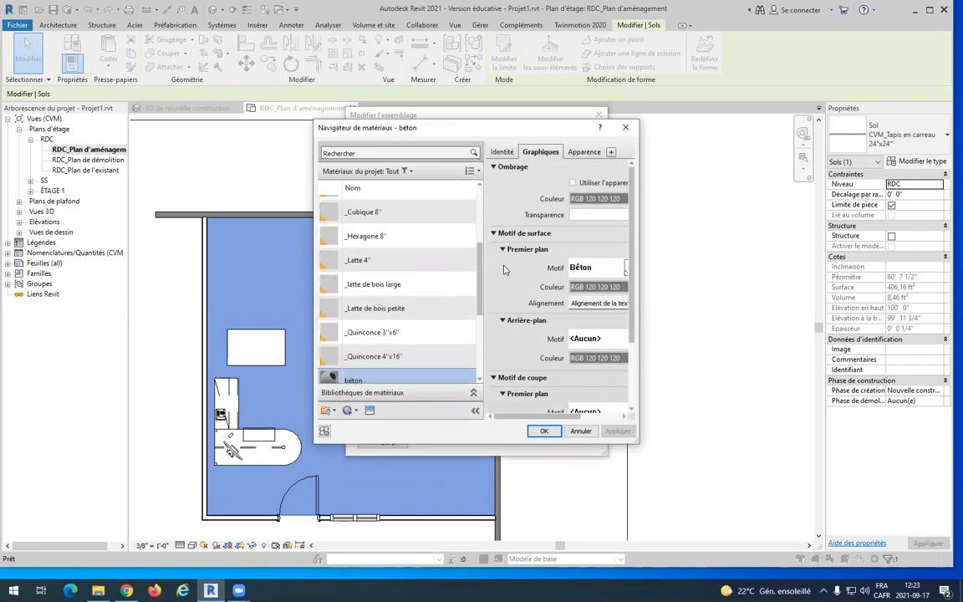
{"action": "scroll", "coordinate": [401, 276], "scroll_direction": "up", "scroll_amount": 3}
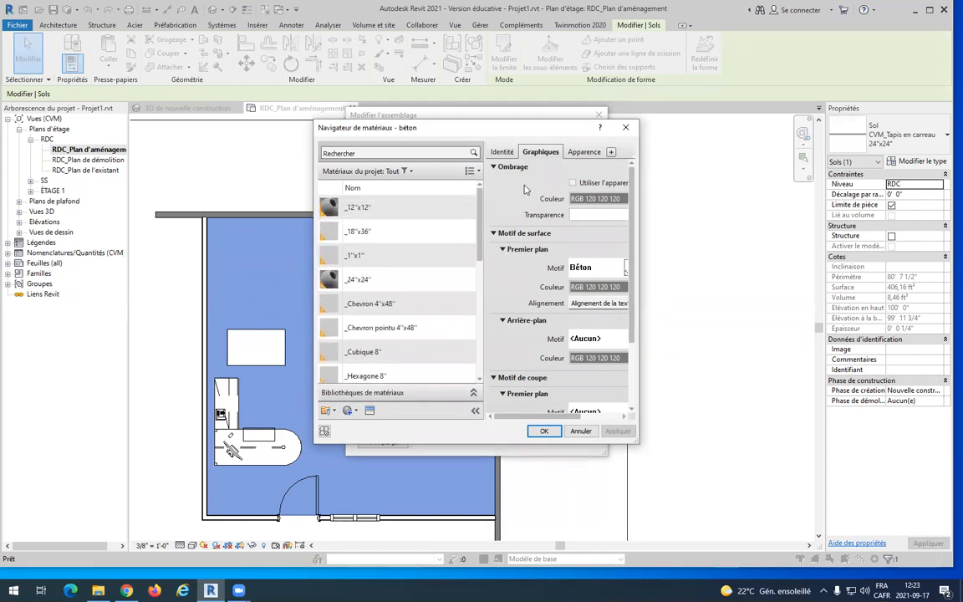
{"action": "double_click", "coordinate": [359, 279]}
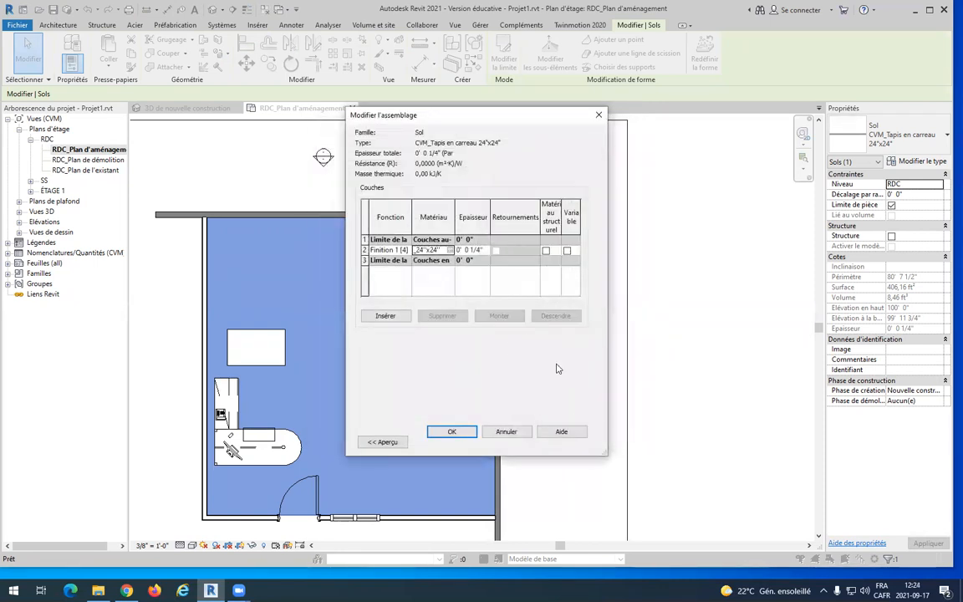
{"action": "left_click", "coordinate": [452, 431]}
{"action": "left_click", "coordinate": [560, 442]}
{"action": "left_click", "coordinate": [458, 441]}
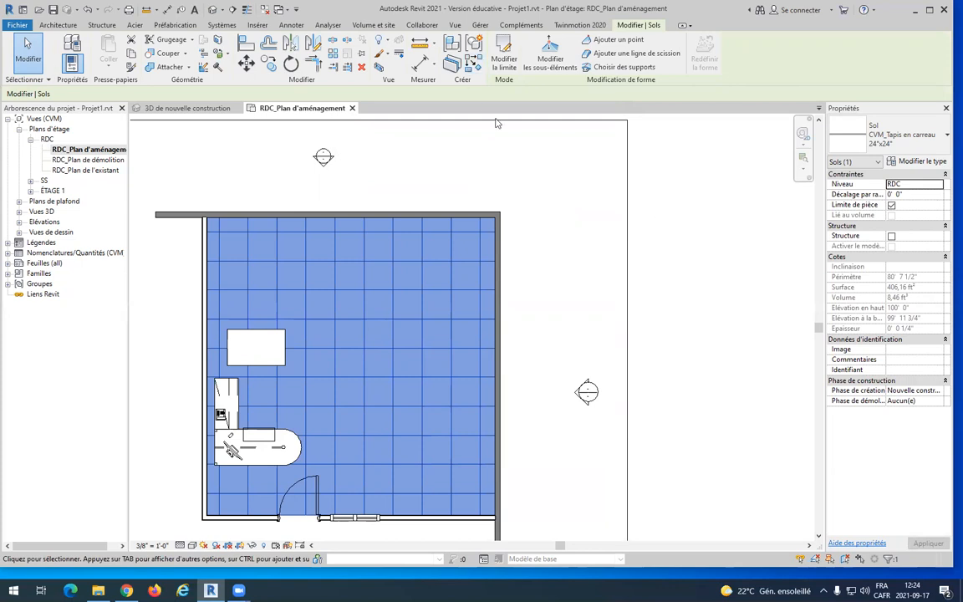
{"action": "left_click", "coordinate": [685, 320]}
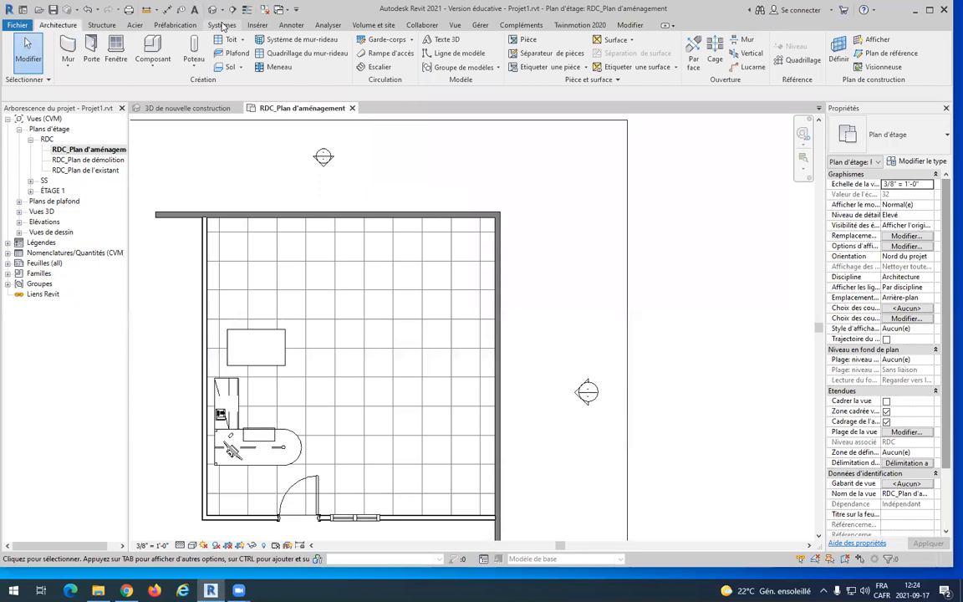
Step: Start placing an annotation symbol and examine the CVM symbol types available in the project, from alignment and electrical to cabinet hardware symbols
{"action": "left_click", "coordinate": [292, 25]}
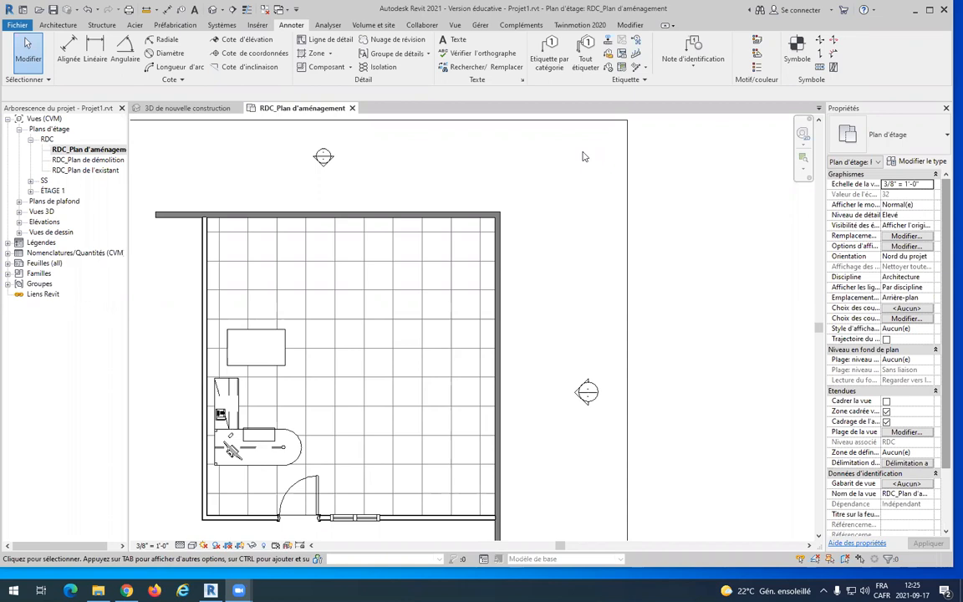
{"action": "left_click", "coordinate": [797, 60]}
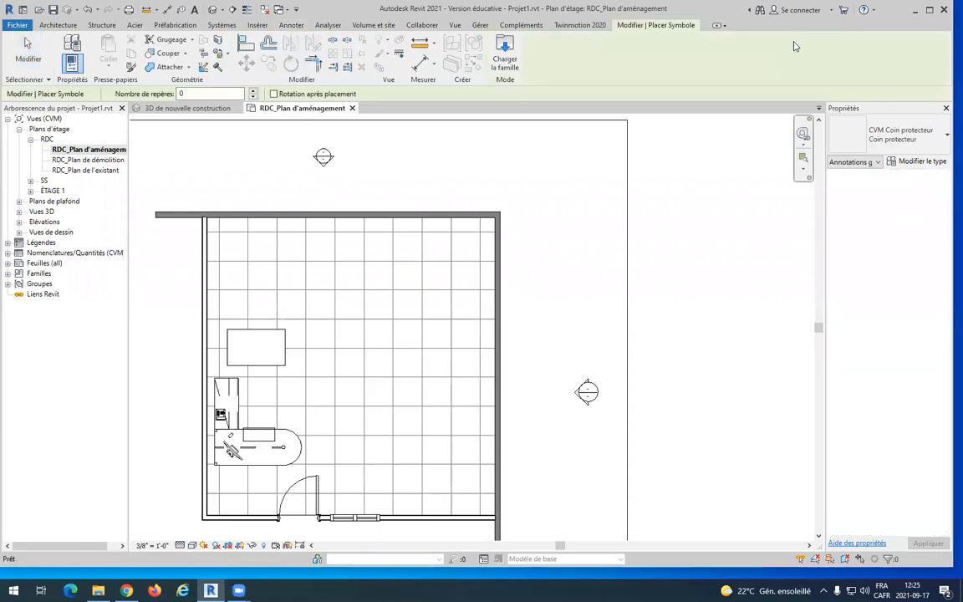
{"action": "left_click", "coordinate": [938, 148]}
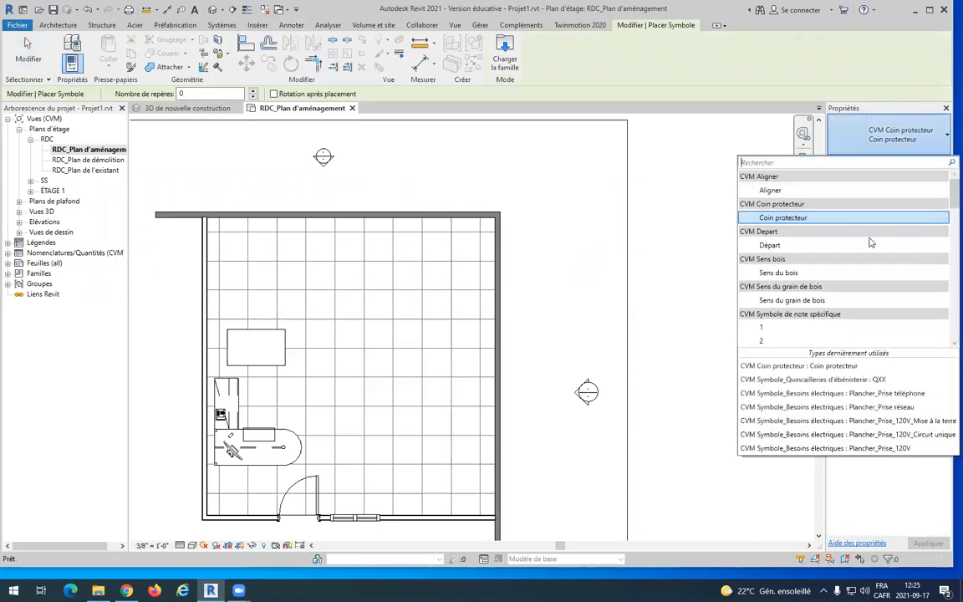
{"action": "scroll", "coordinate": [826, 287], "scroll_direction": "down", "scroll_amount": 3}
{"action": "scroll", "coordinate": [826, 289], "scroll_direction": "down", "scroll_amount": 3}
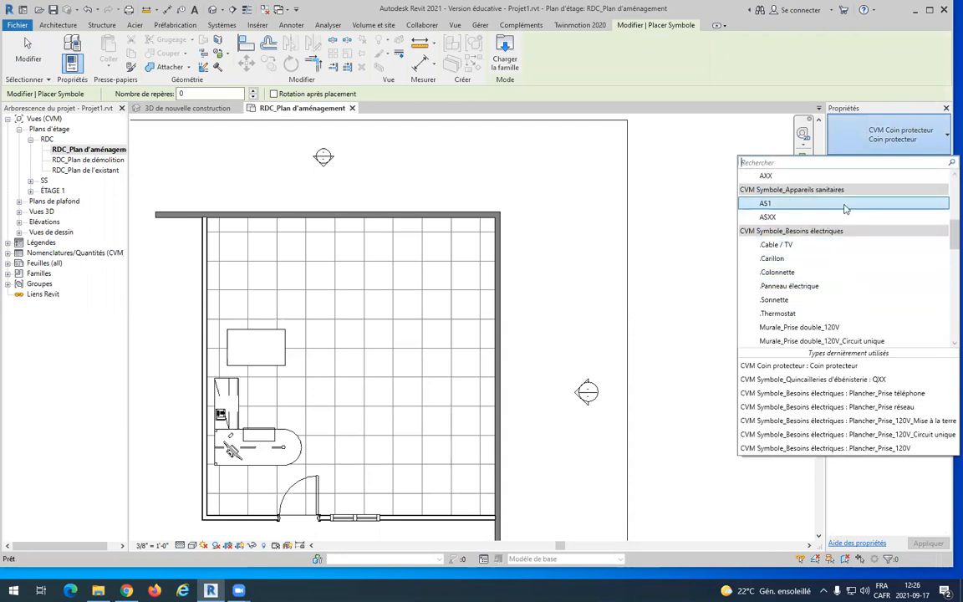
{"action": "scroll", "coordinate": [843, 209], "scroll_direction": "up", "scroll_amount": 5}
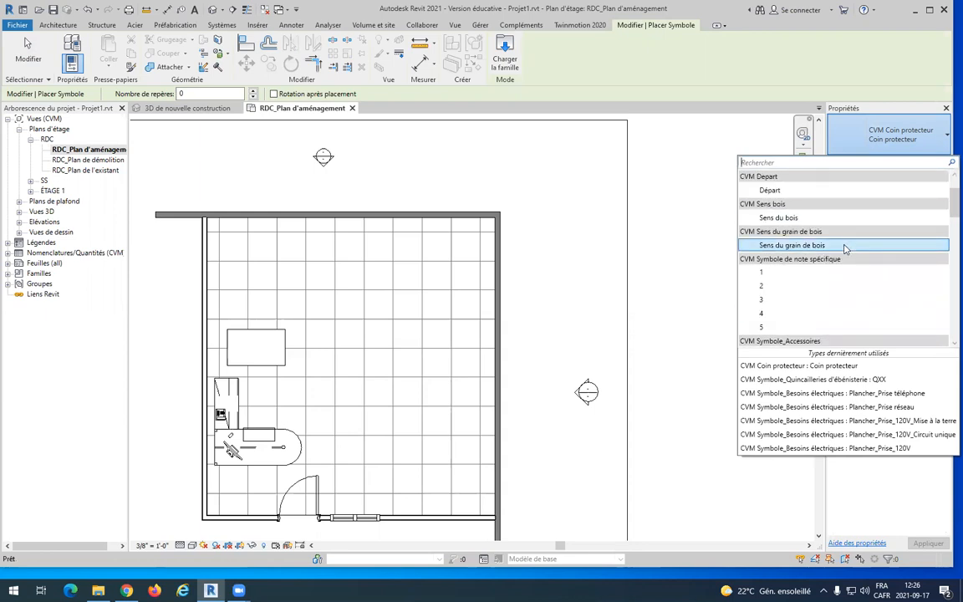
{"action": "scroll", "coordinate": [844, 247], "scroll_direction": "up", "scroll_amount": 2}
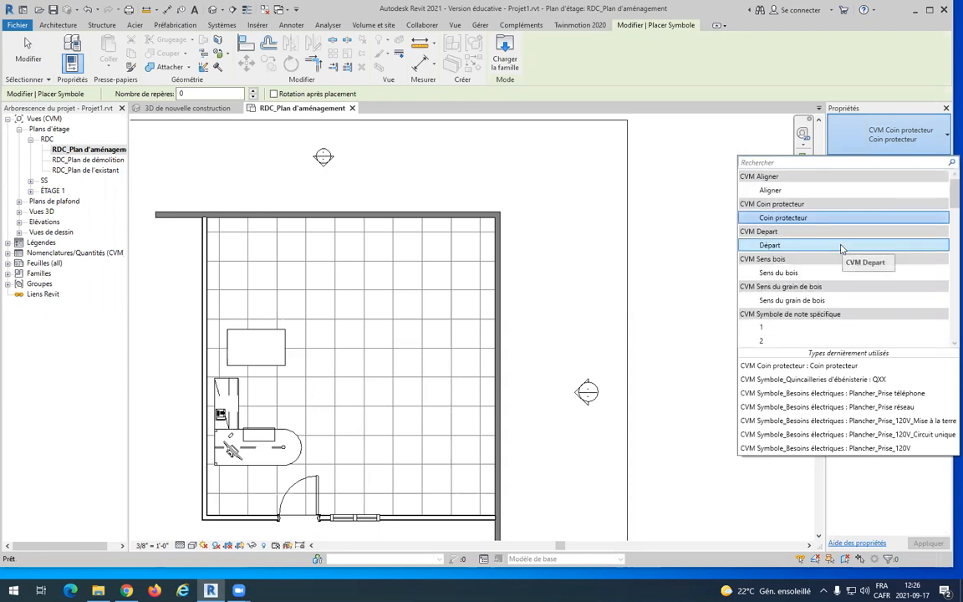
{"action": "scroll", "coordinate": [843, 249], "scroll_direction": "down", "scroll_amount": 4}
{"action": "scroll", "coordinate": [832, 271], "scroll_direction": "down", "scroll_amount": 12}
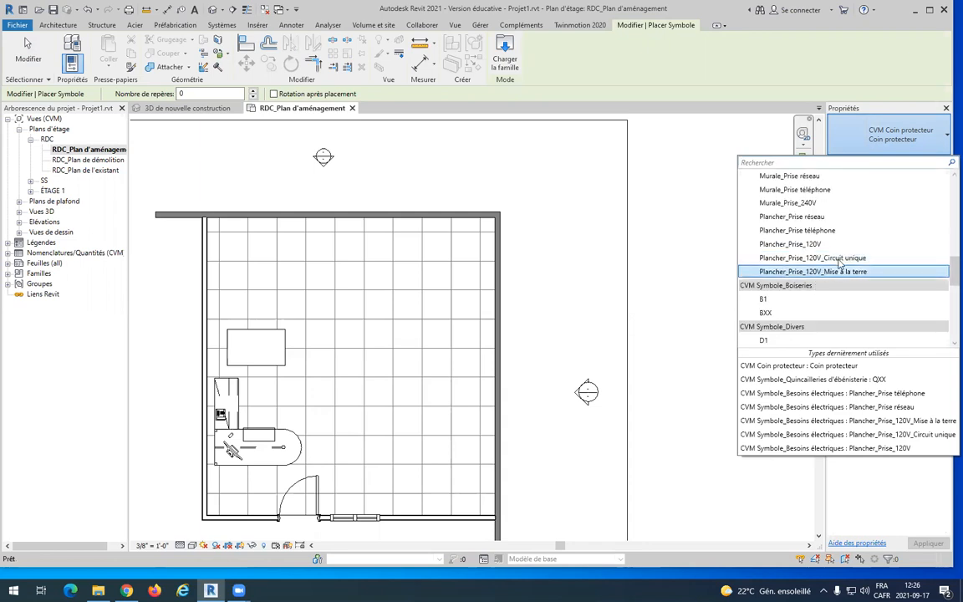
{"action": "scroll", "coordinate": [841, 265], "scroll_direction": "down", "scroll_amount": 1}
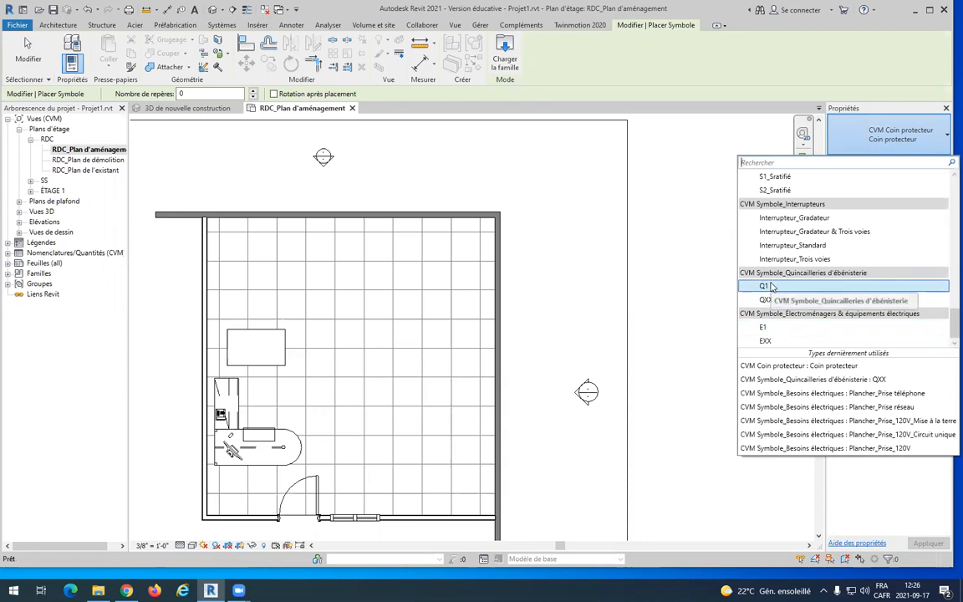
Step: Start loading an external family and browse to the shared folder that contains the Revit template and family library
{"action": "left_click", "coordinate": [260, 26]}
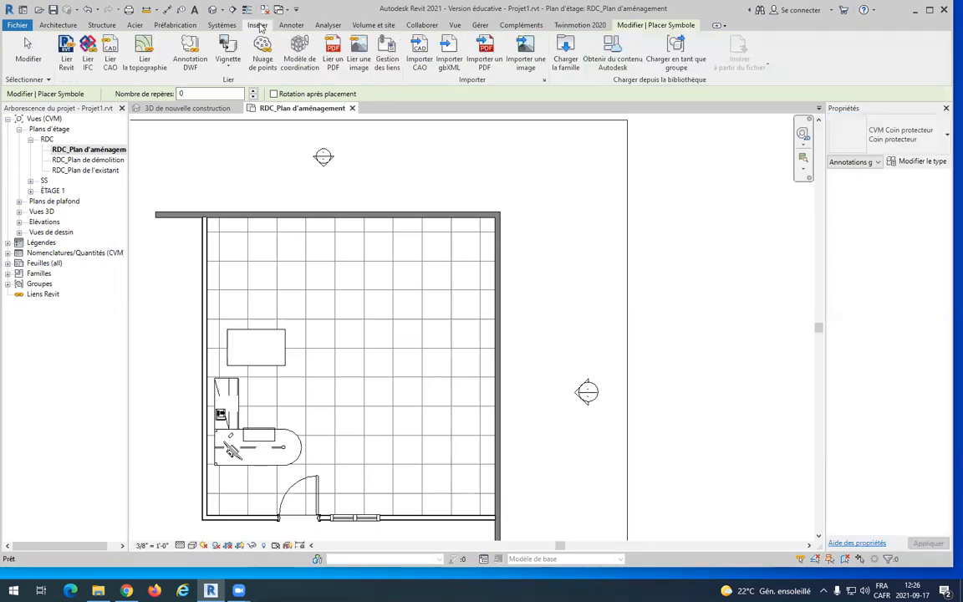
{"action": "left_click", "coordinate": [576, 65]}
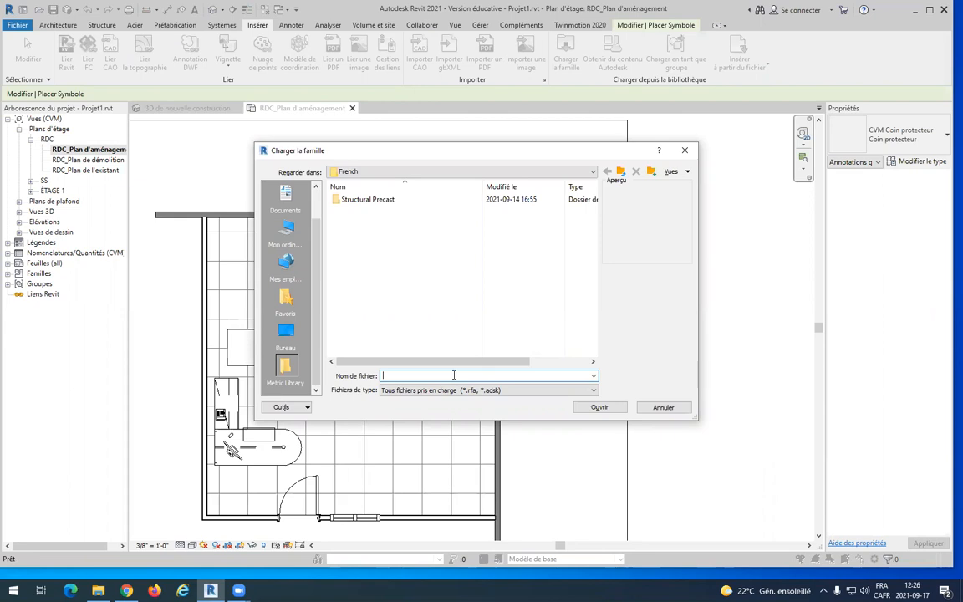
{"action": "type", "text": ":"}
{"action": "key", "text": "Return"}
{"action": "type", "text": "claudeh"}
{"action": "key", "text": "Return"}
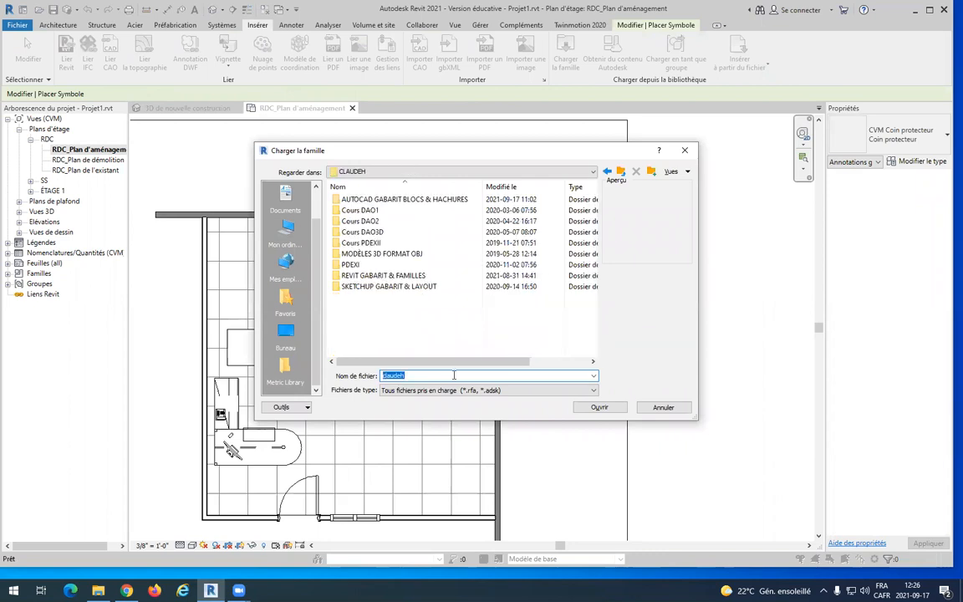
Step: Load the CVM_Symbole hauteur de plafond.rfa family from the Symbole folder inside REVIT GABARIT & FAMILLES
{"action": "double_click", "coordinate": [384, 276]}
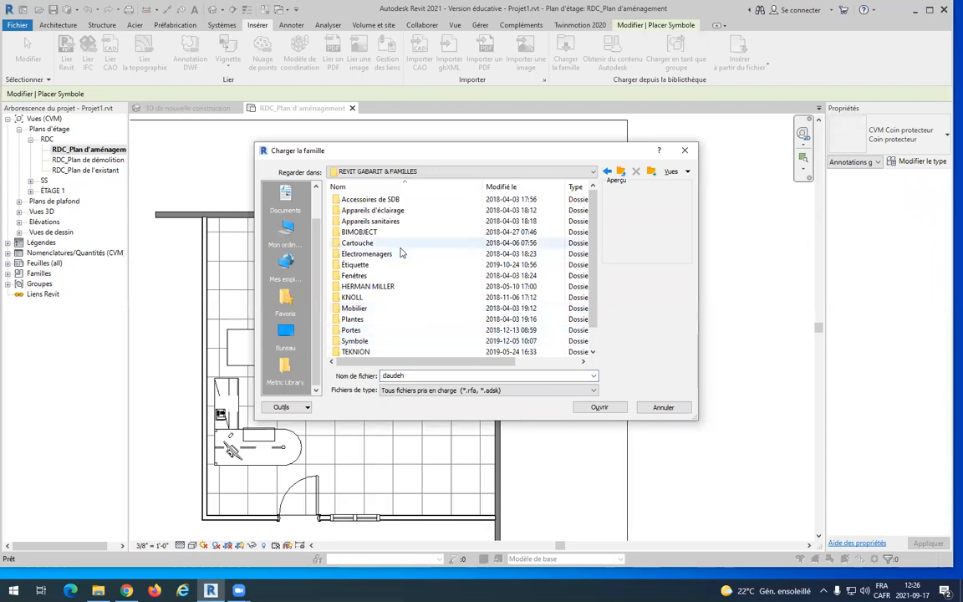
{"action": "double_click", "coordinate": [366, 341]}
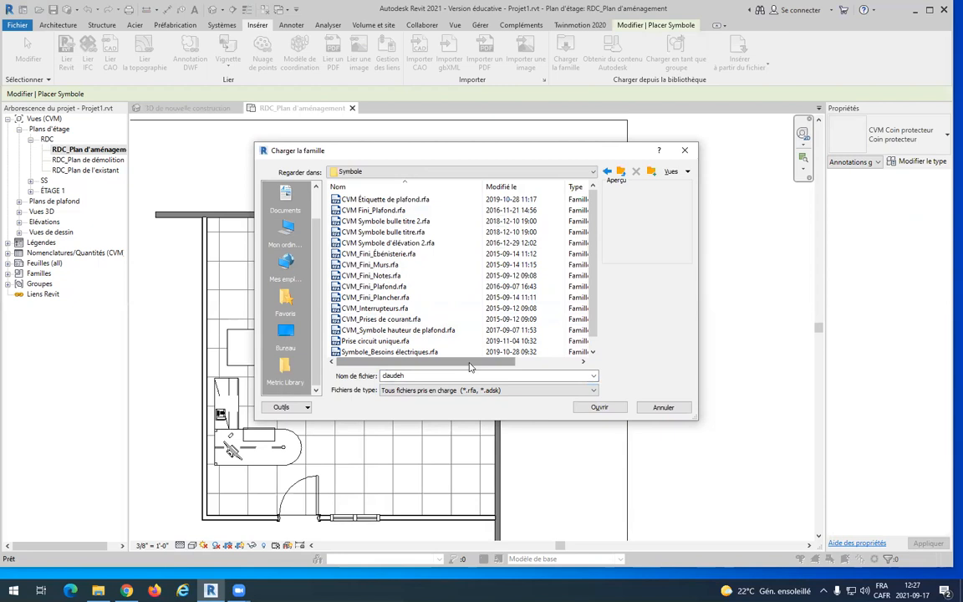
{"action": "double_click", "coordinate": [393, 331]}
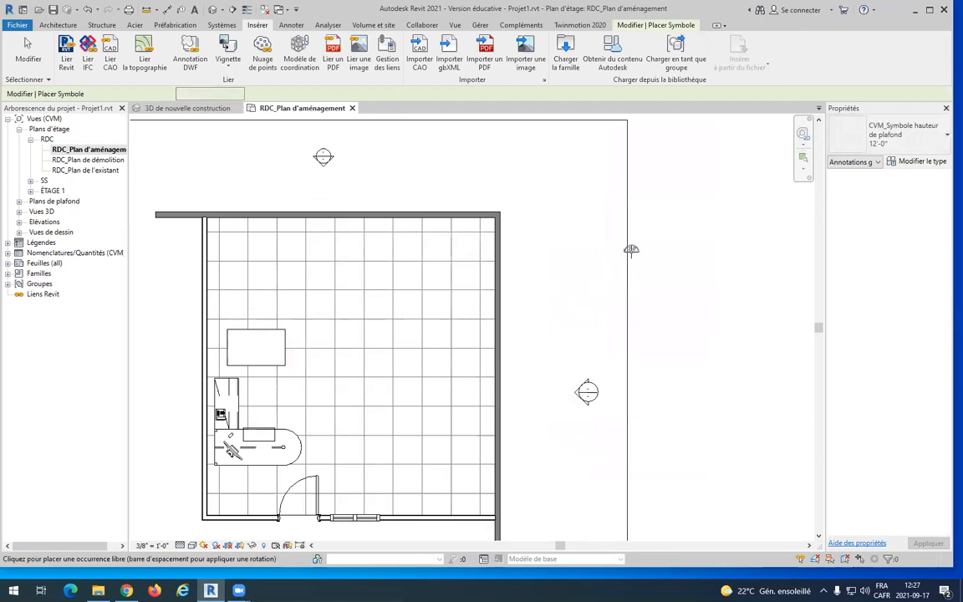
Step: Place one 12'-0" ceiling height symbol on the open tiled floor between the furniture and the thick side wall, and end the placement
{"action": "left_click", "coordinate": [405, 364]}
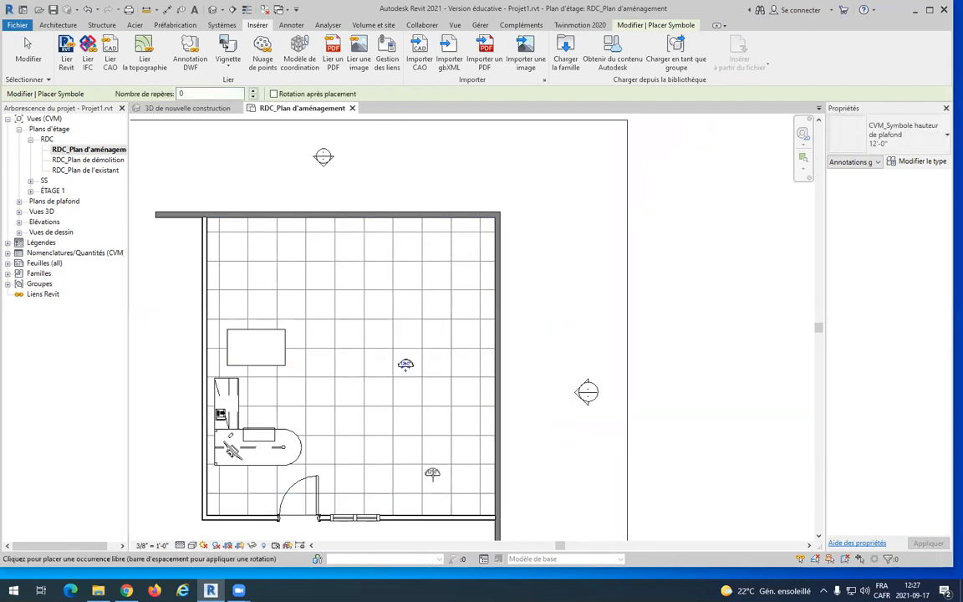
{"action": "scroll", "coordinate": [407, 374], "scroll_direction": "up", "scroll_amount": 4}
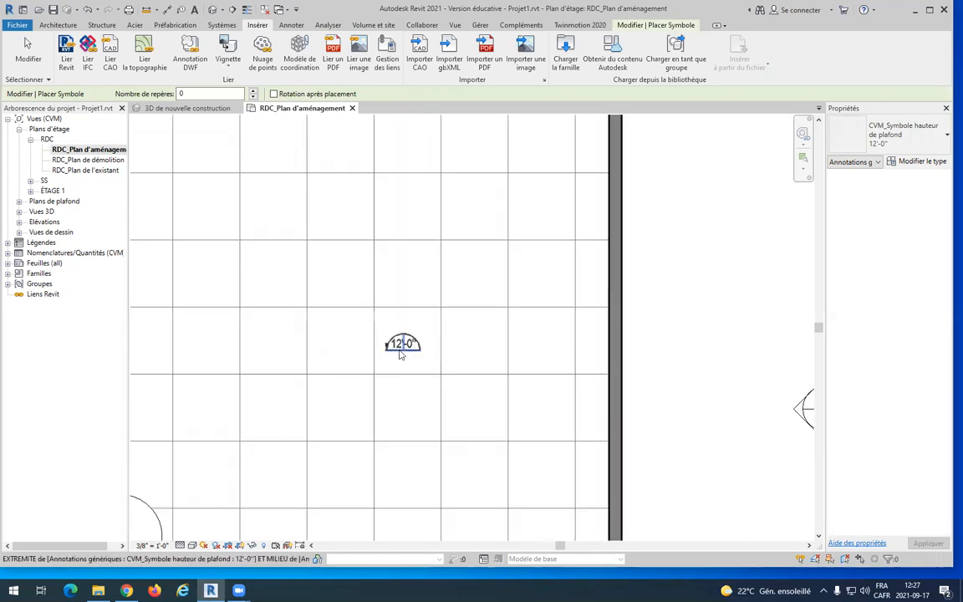
{"action": "key", "text": "Escape"}
{"action": "key", "text": "Escape"}
{"action": "left_click", "coordinate": [403, 343]}
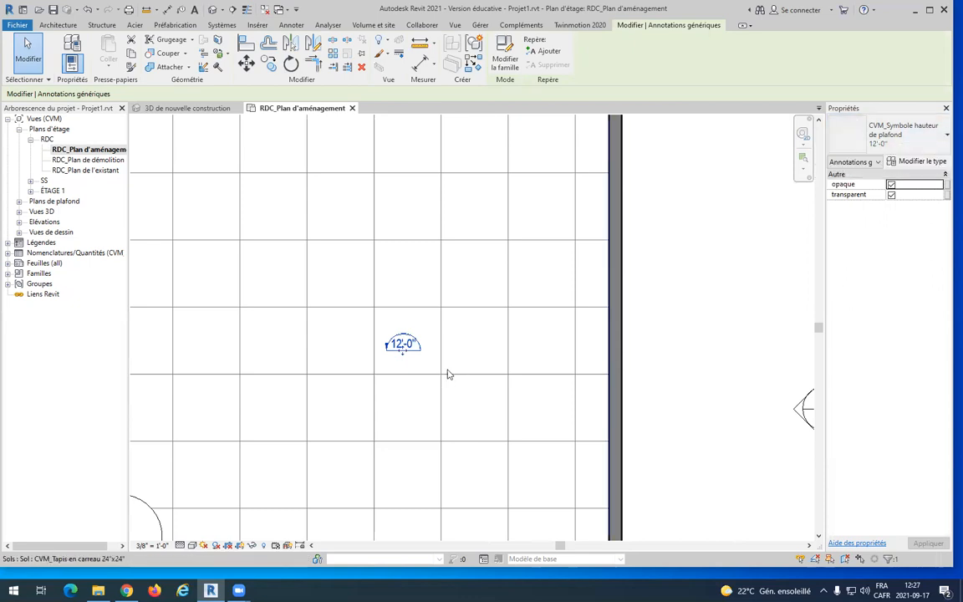
{"action": "left_click", "coordinate": [920, 160]}
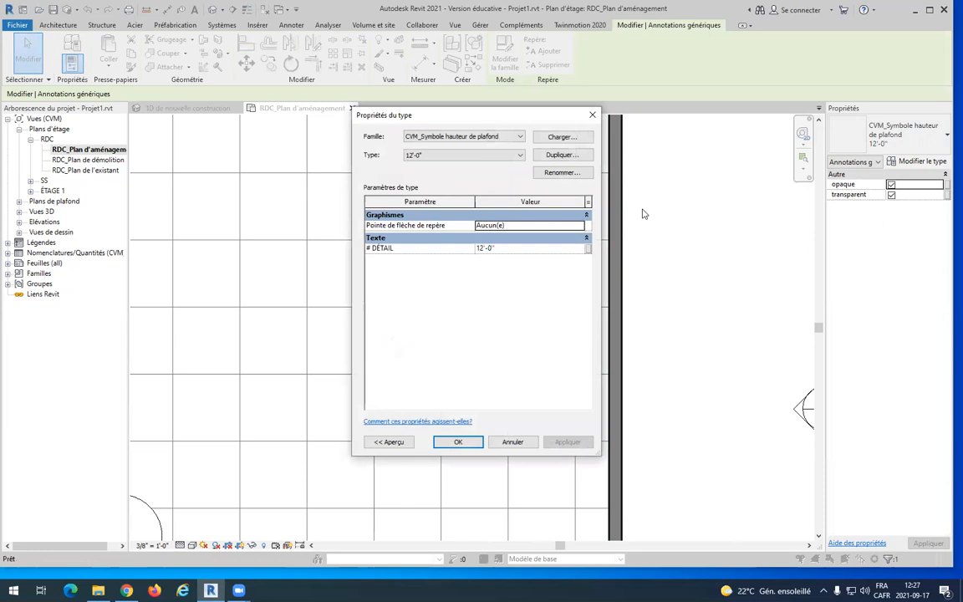
{"action": "left_click", "coordinate": [561, 155]}
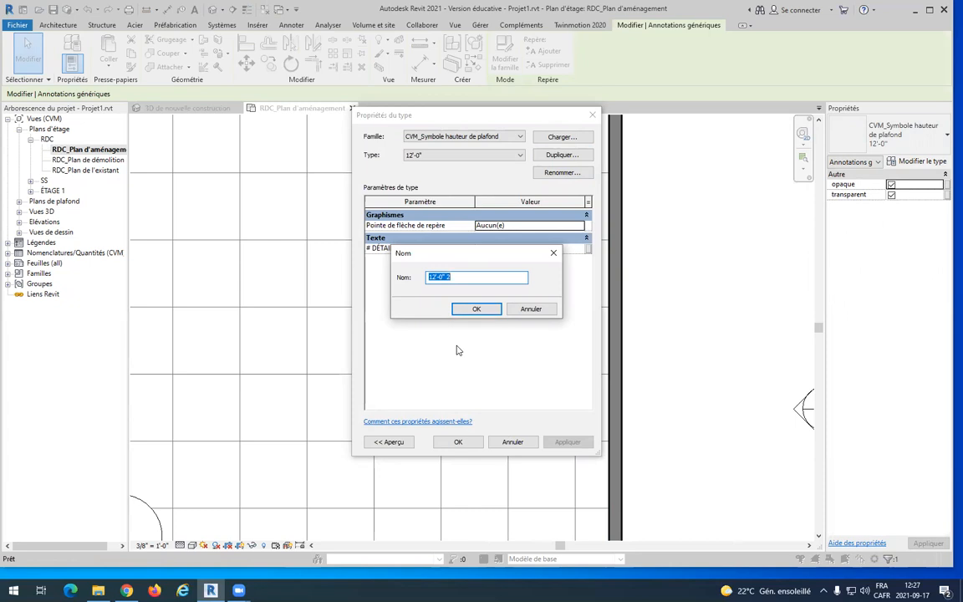
{"action": "key", "text": "Escape"}
{"action": "key", "text": "Escape"}
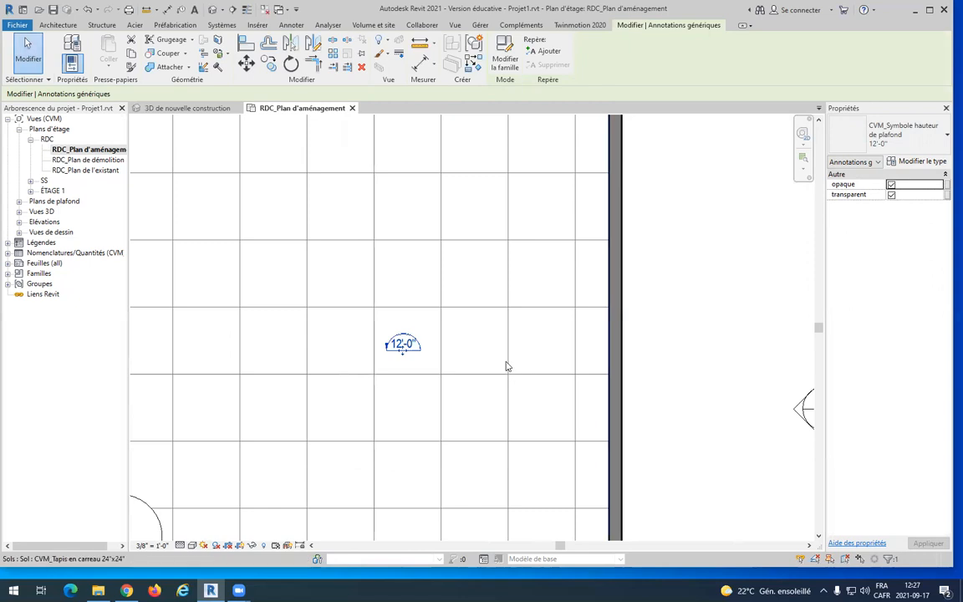